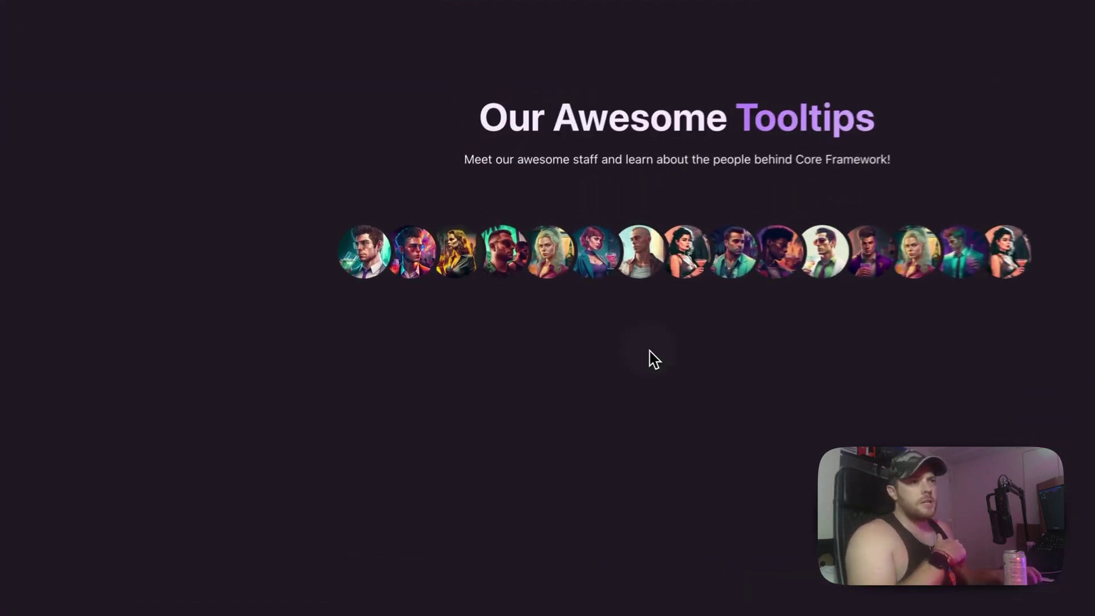
# Step: Check the name tooltip over an avatar on the live page, then open the page in Bricks Builder
pyautogui.moveTo(387, 241)
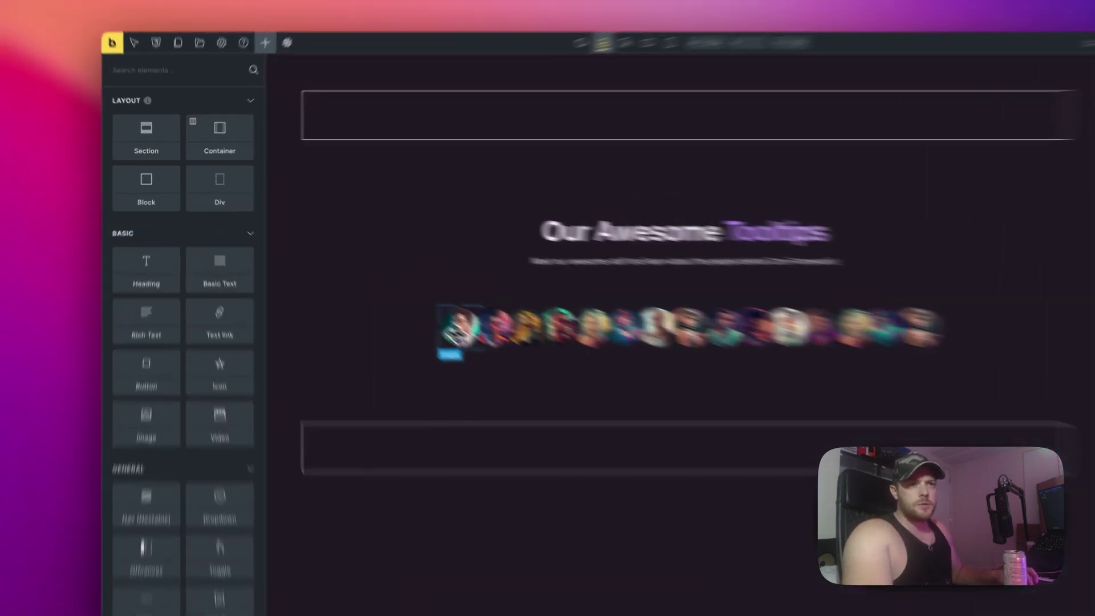
# Step: Add an mp-cursor-tooltip custom attribute to the first avatar image, with the person's name as its value
pyautogui.click(458, 326)
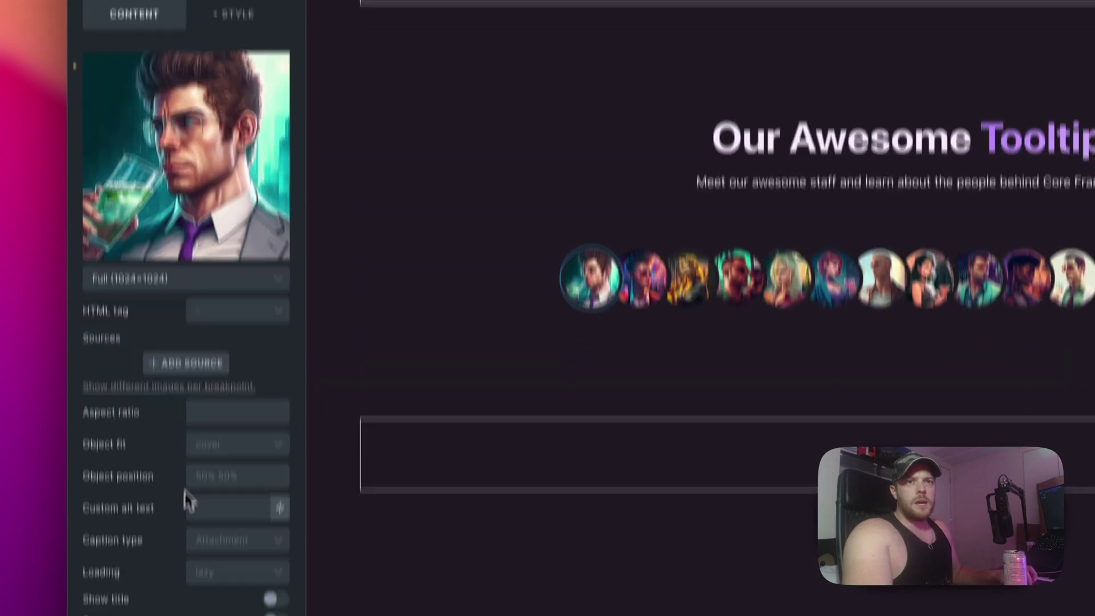
pyautogui.click(240, 120)
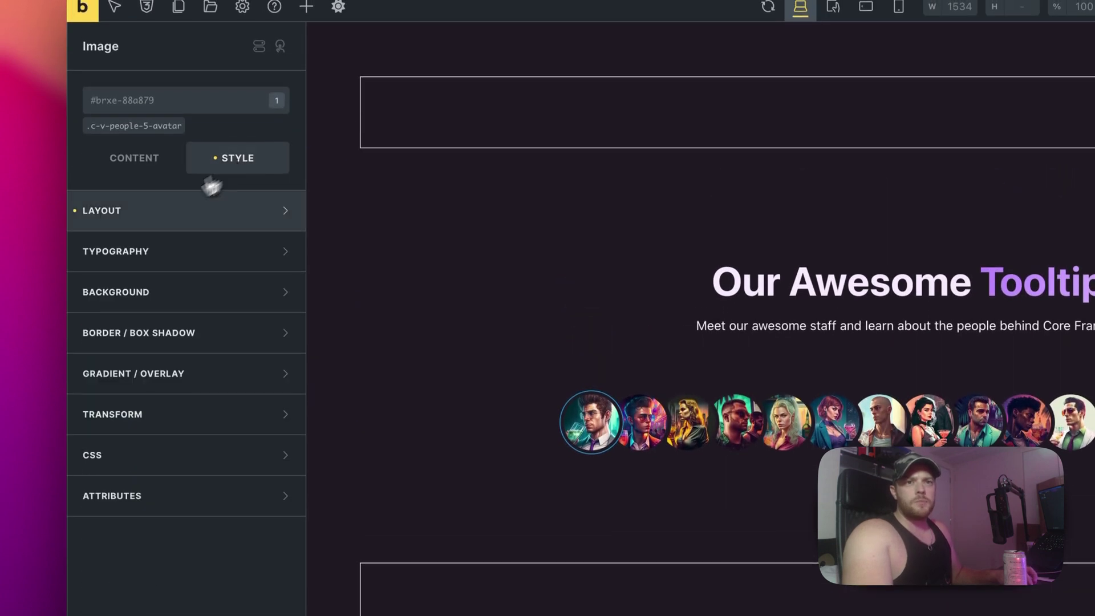
pyautogui.click(114, 494)
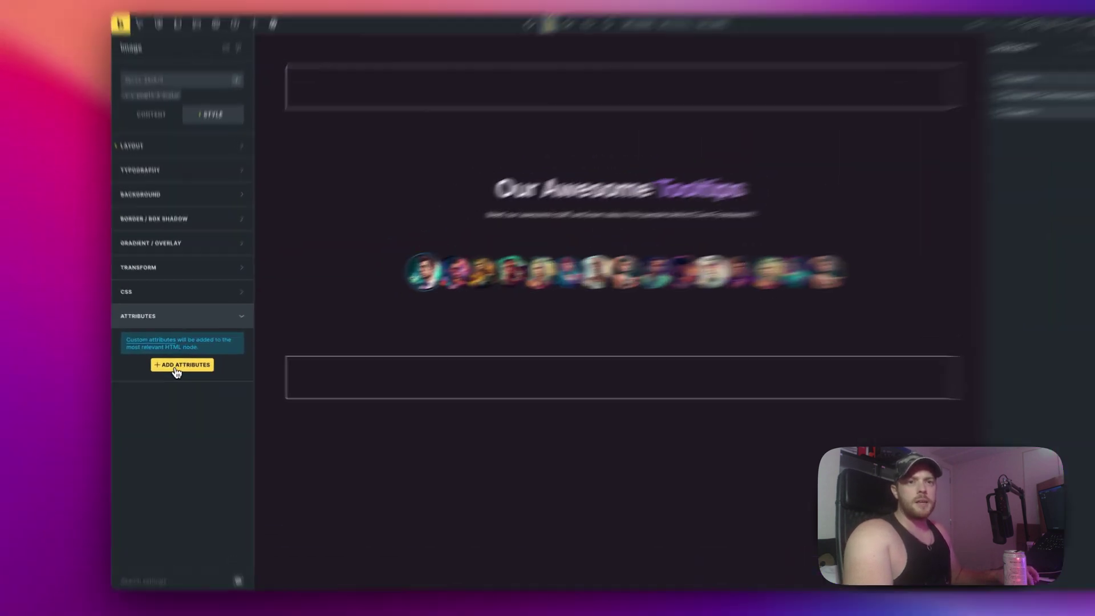
pyautogui.click(171, 363)
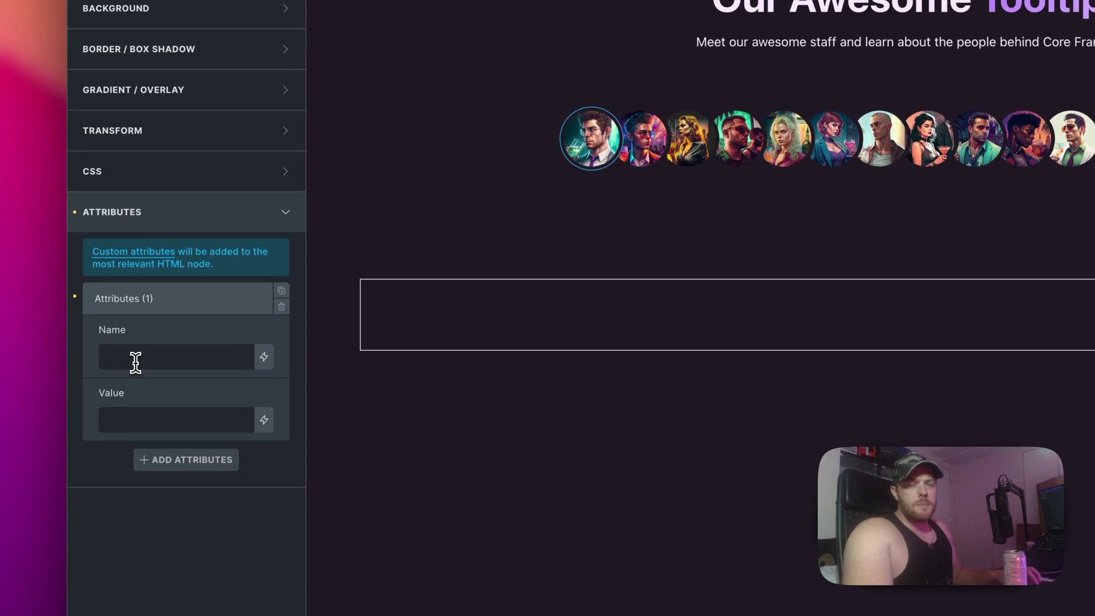
pyautogui.write('mp-cursor-')
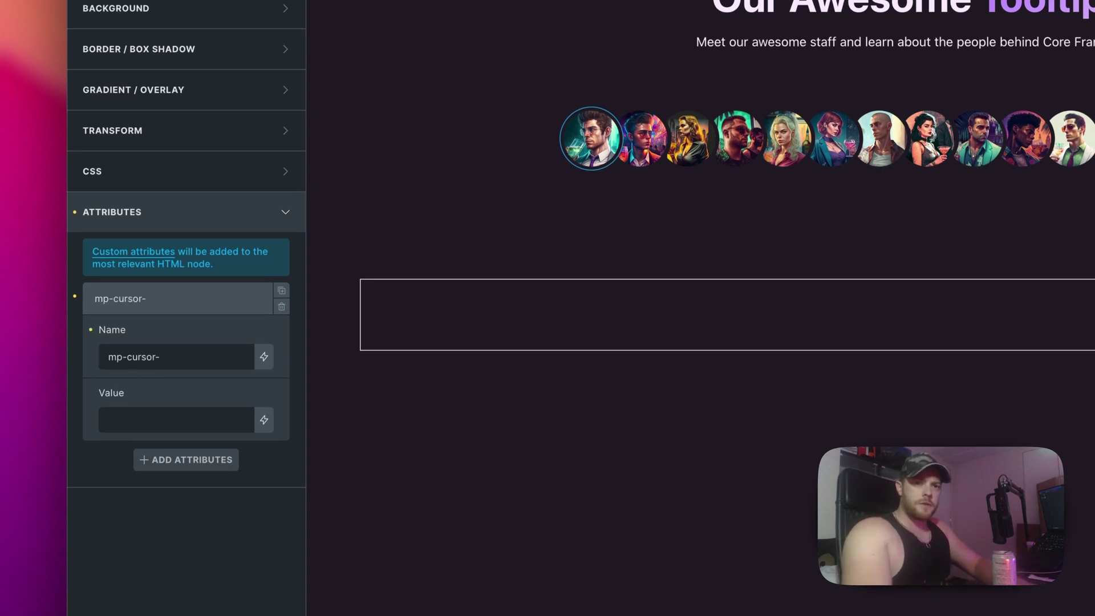
pyautogui.write('tooltip')
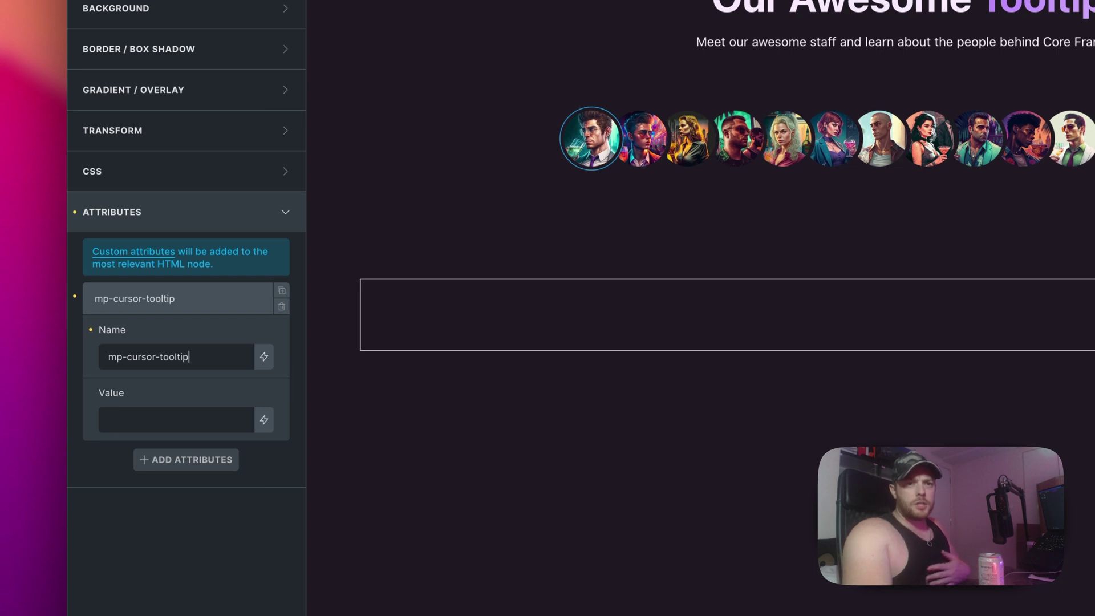
pyautogui.moveTo(188, 358); pyautogui.dragTo(85, 362)
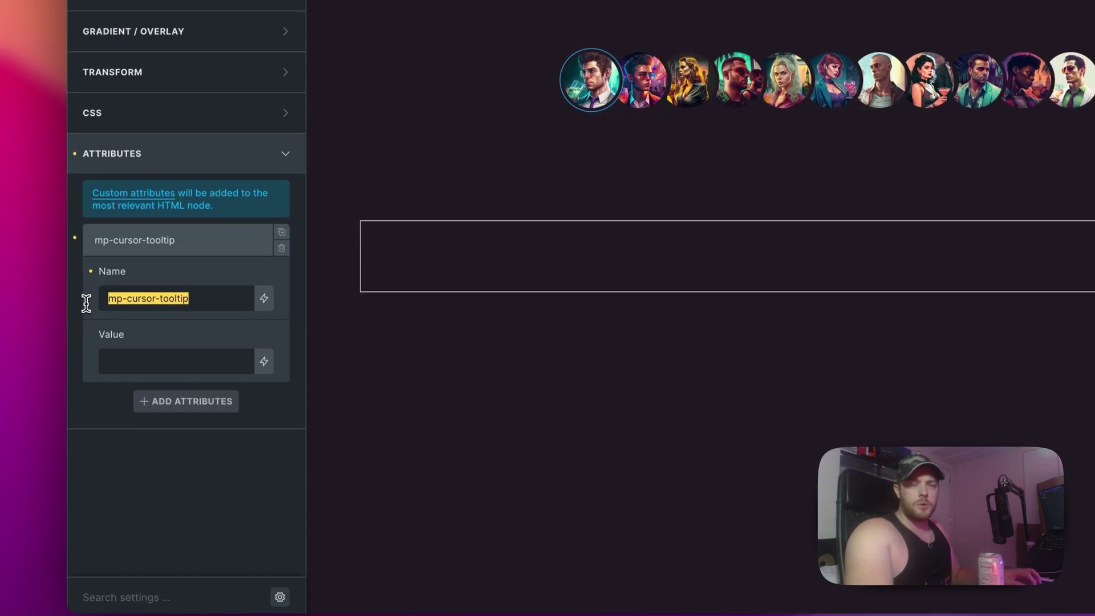
pyautogui.click(115, 360)
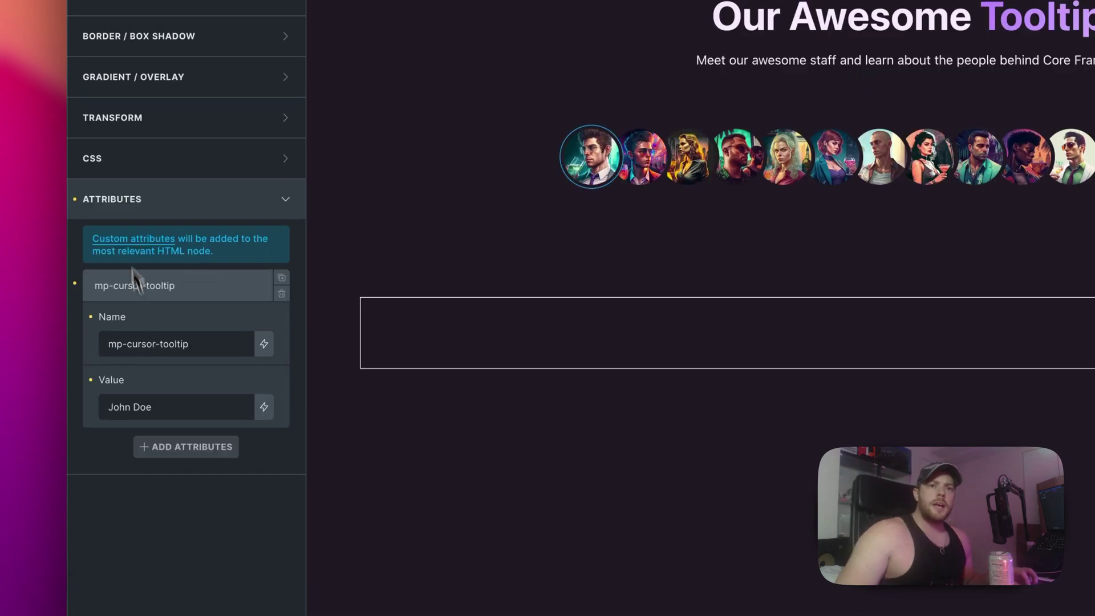
pyautogui.moveTo(159, 408); pyautogui.dragTo(109, 408)
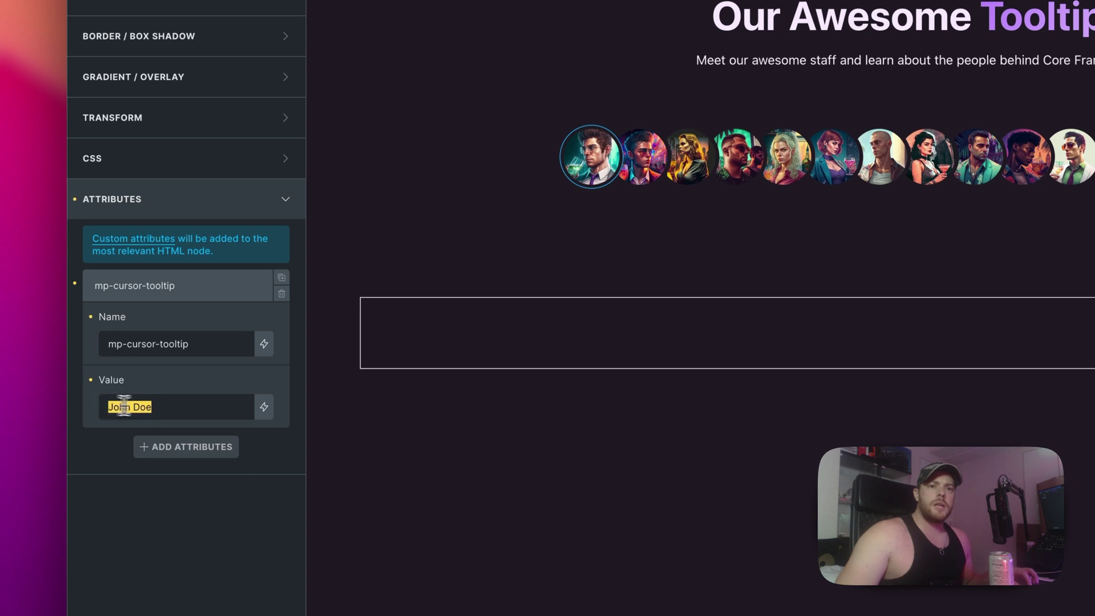
pyautogui.click(169, 408)
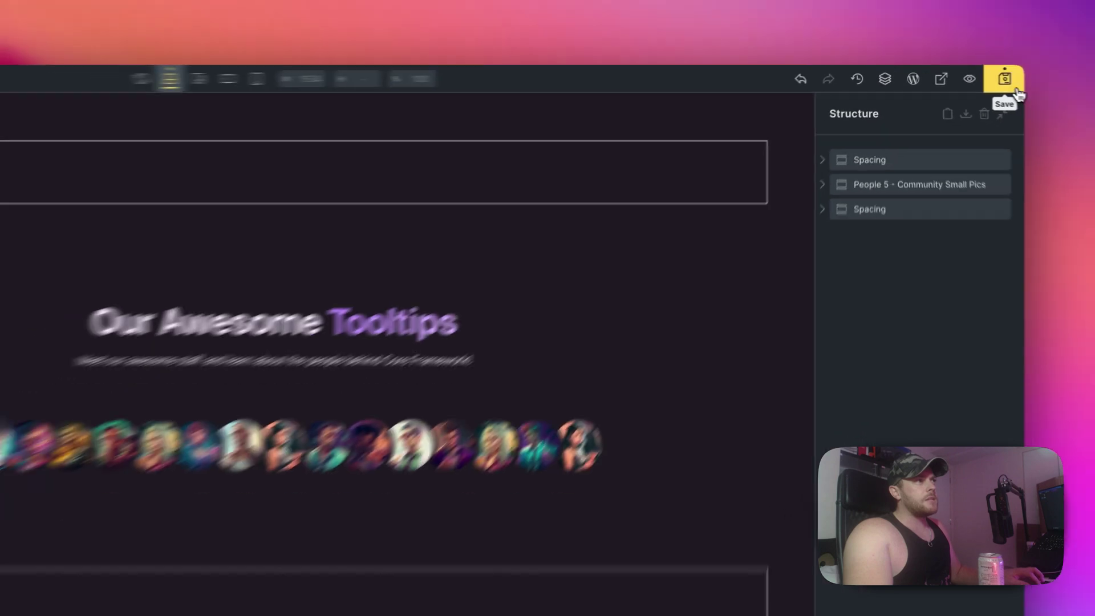
# Step: Save the page and confirm the second and fifth avatars carry mp-cursor-tooltip name attributes
pyautogui.click(1014, 87)
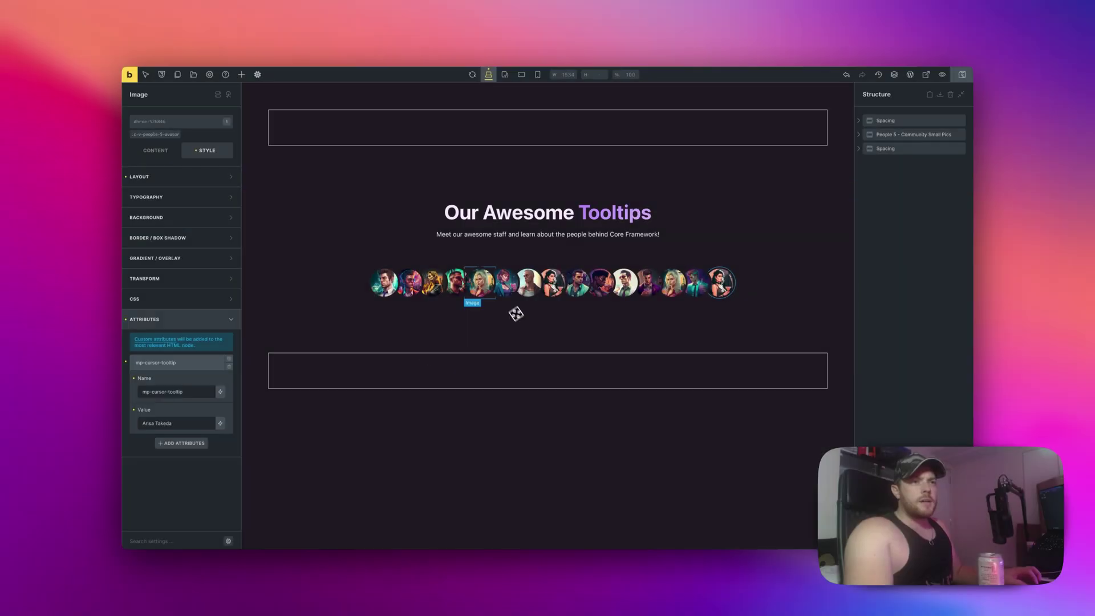
pyautogui.click(410, 281)
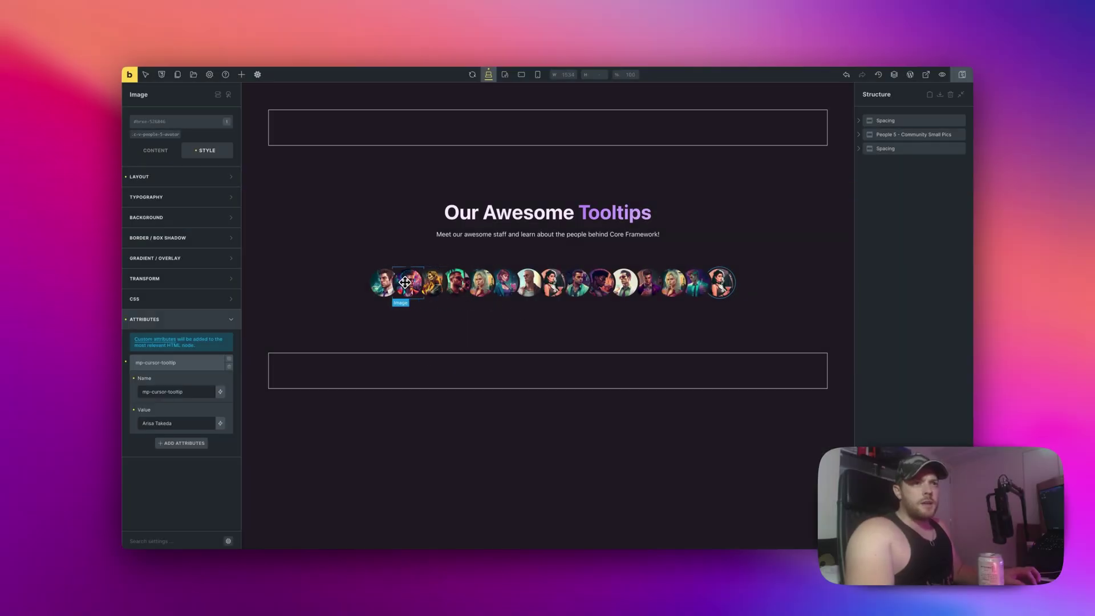
pyautogui.click(410, 282)
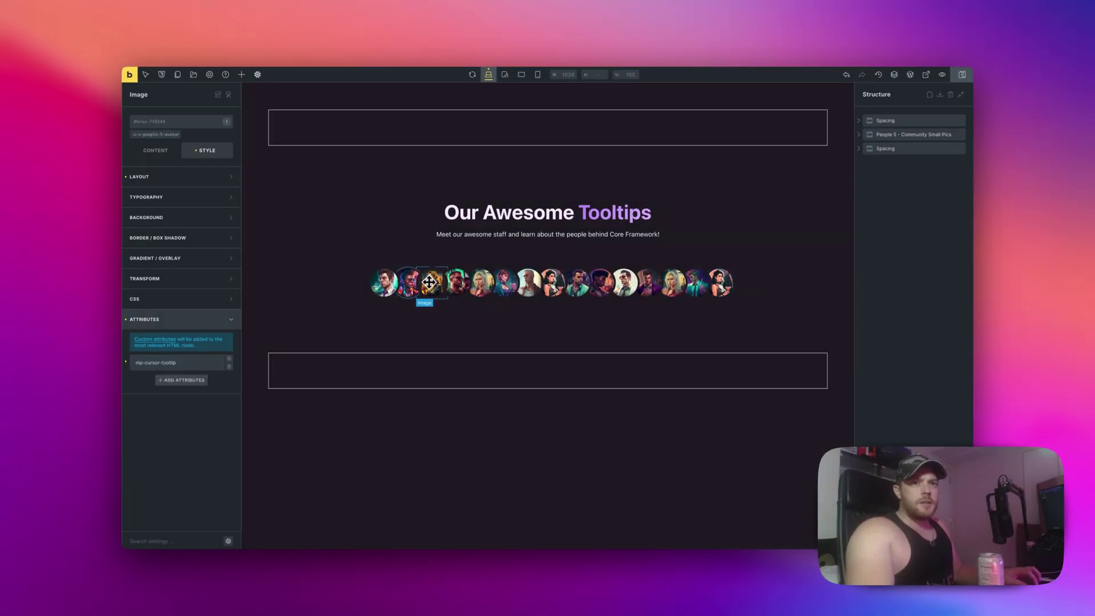
pyautogui.click(473, 281)
pyautogui.click(193, 365)
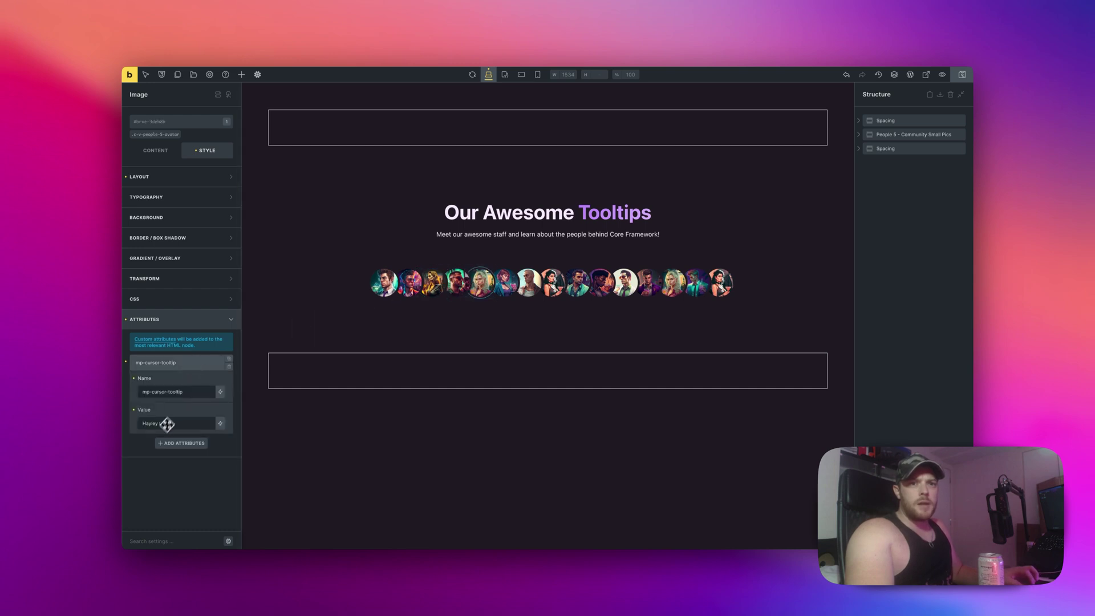
pyautogui.click(962, 75)
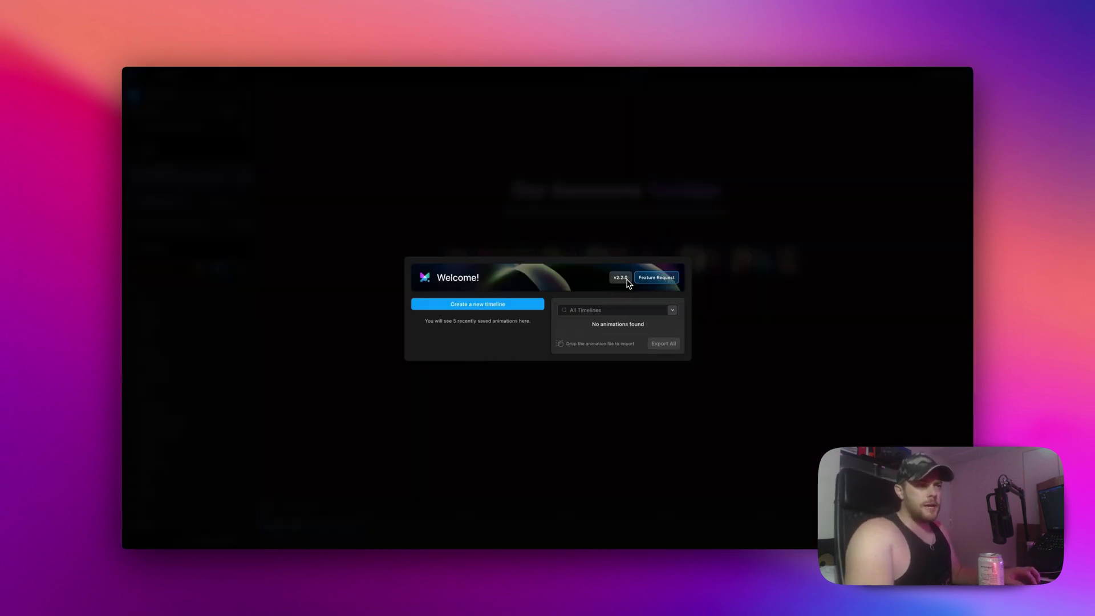
# Step: Create a new Motion.page timeline and rename it 'Custom Tooltips'
pyautogui.click(475, 306)
pyautogui.doubleClick(163, 94)
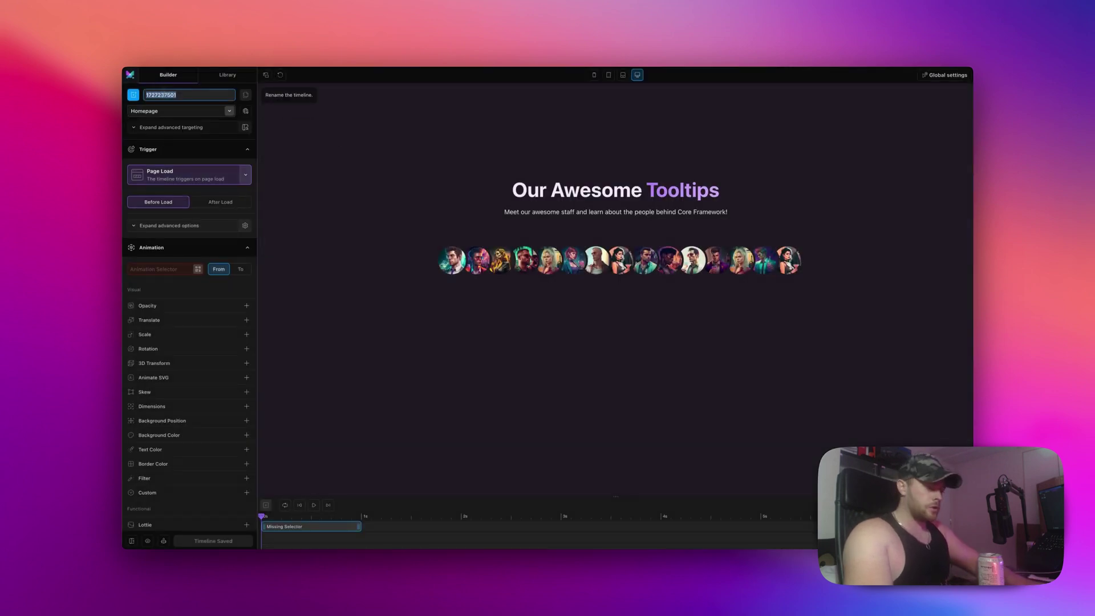
pyautogui.write('Custom Tooltip')
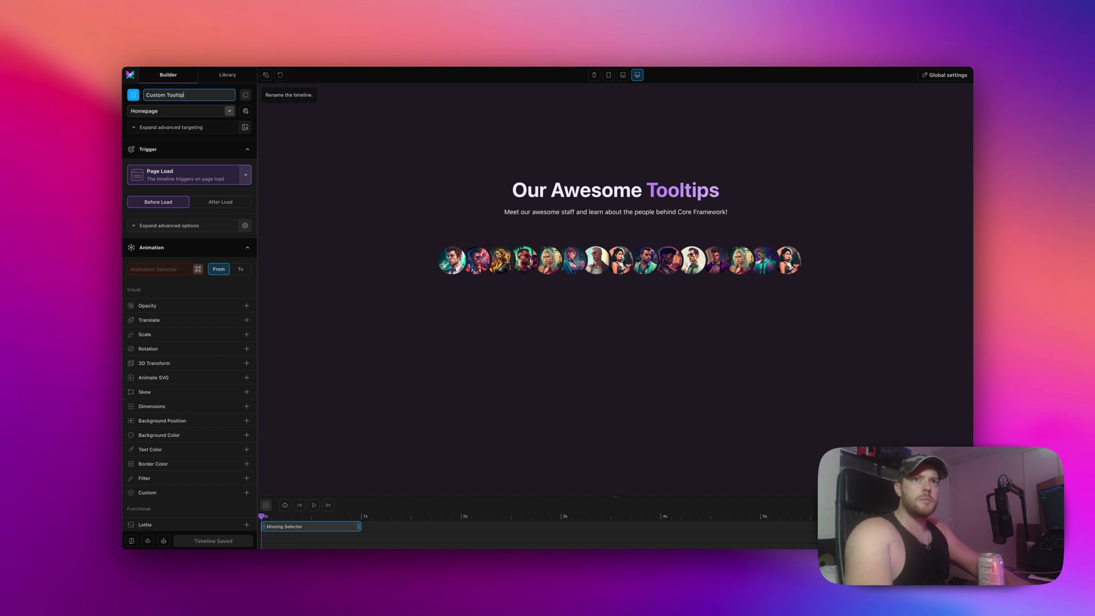
pyautogui.write('s')
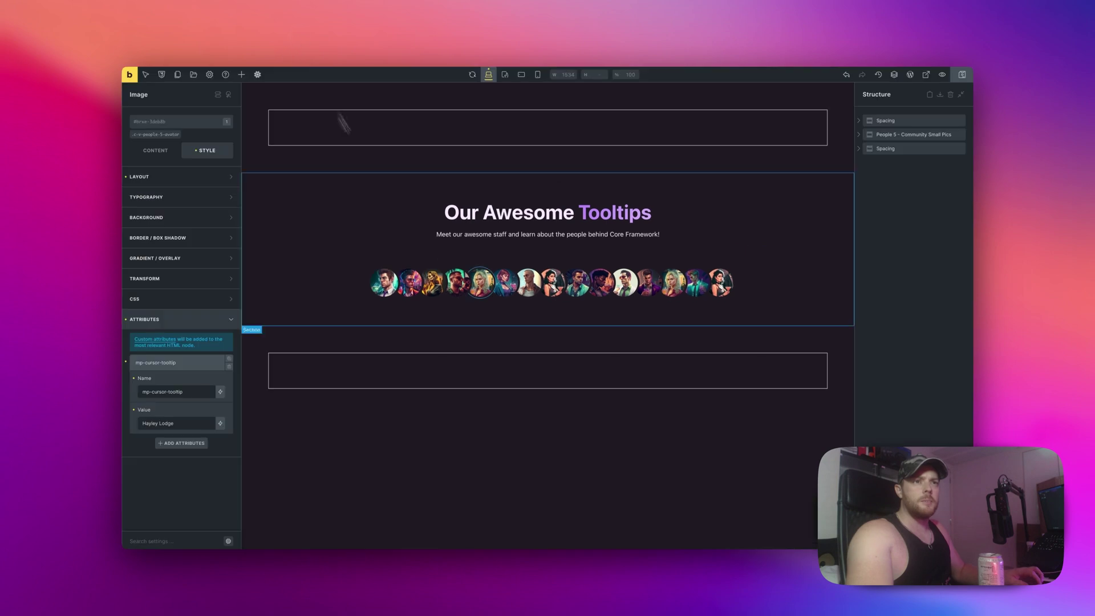
pyautogui.moveTo(183, 392); pyautogui.dragTo(135, 390)
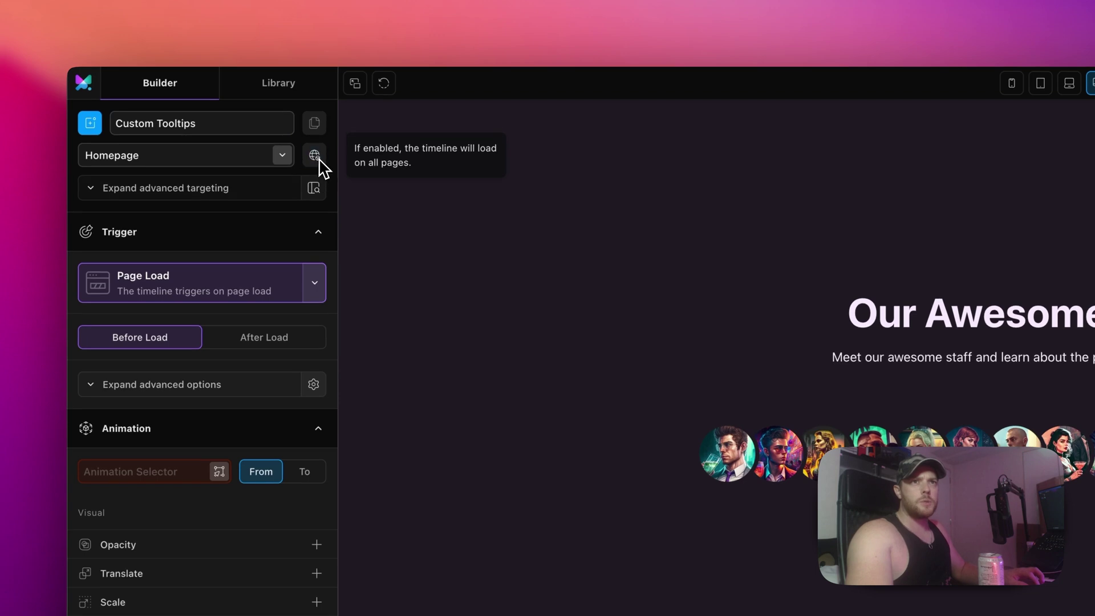
pyautogui.click(314, 156)
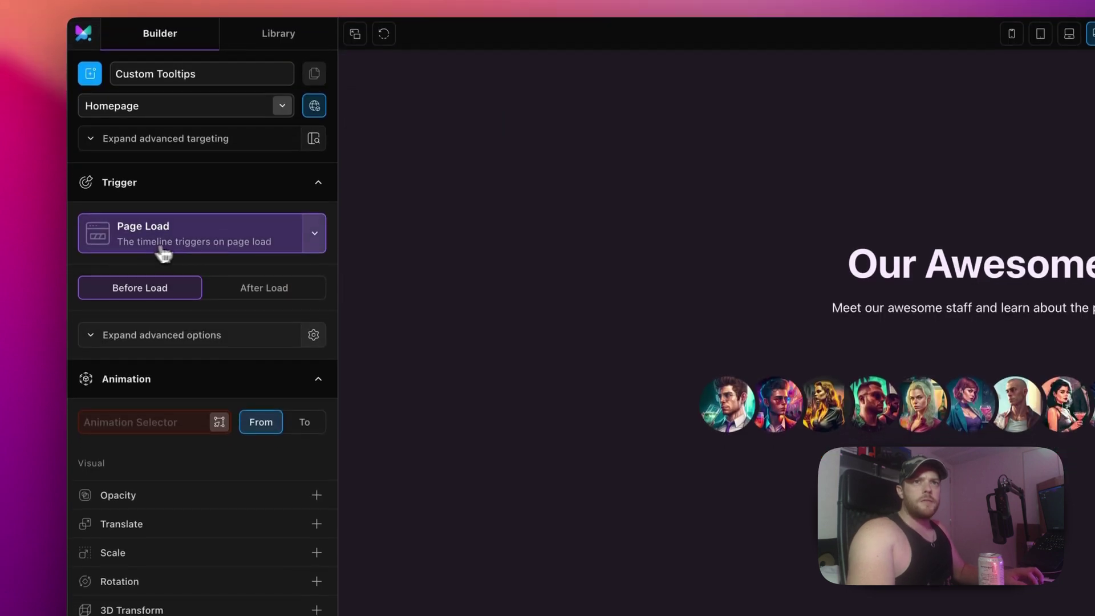
pyautogui.click(196, 298)
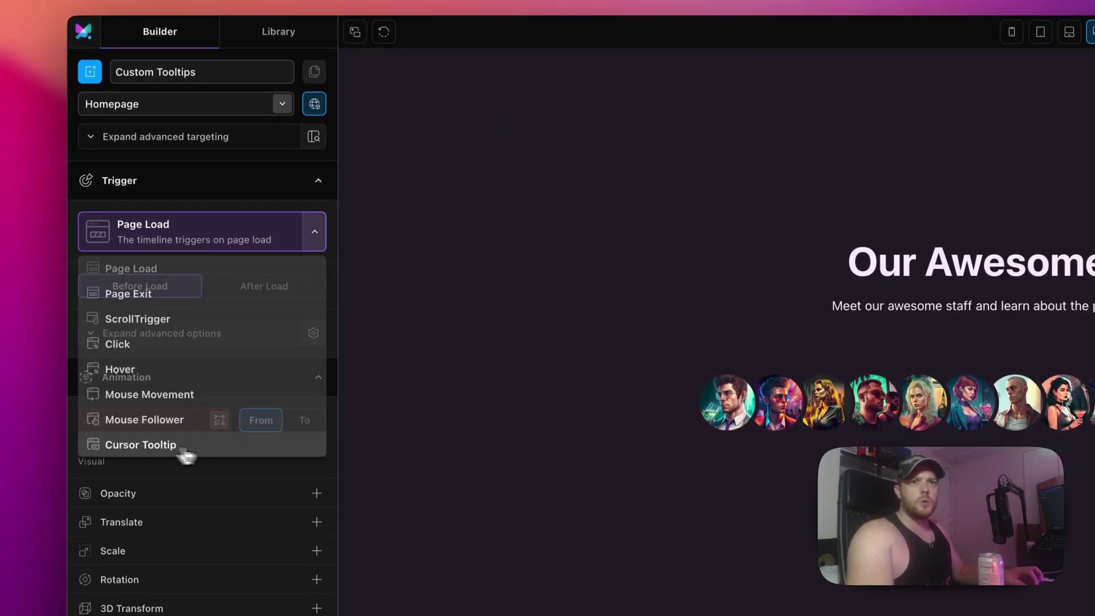
pyautogui.click(249, 453)
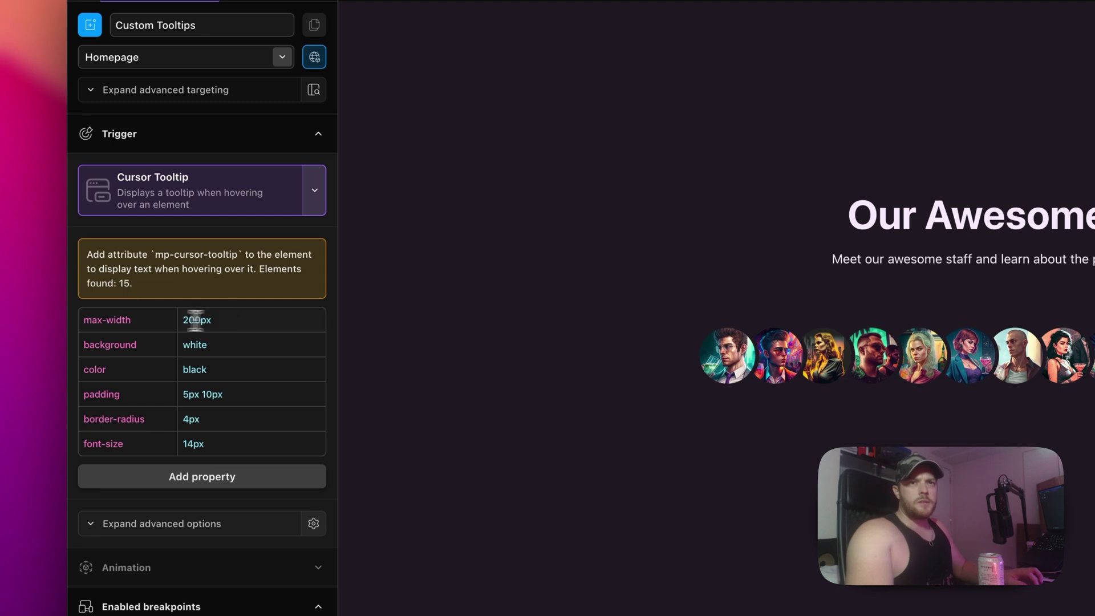
pyautogui.moveTo(245, 318); pyautogui.dragTo(142, 315)
pyautogui.click(98, 319)
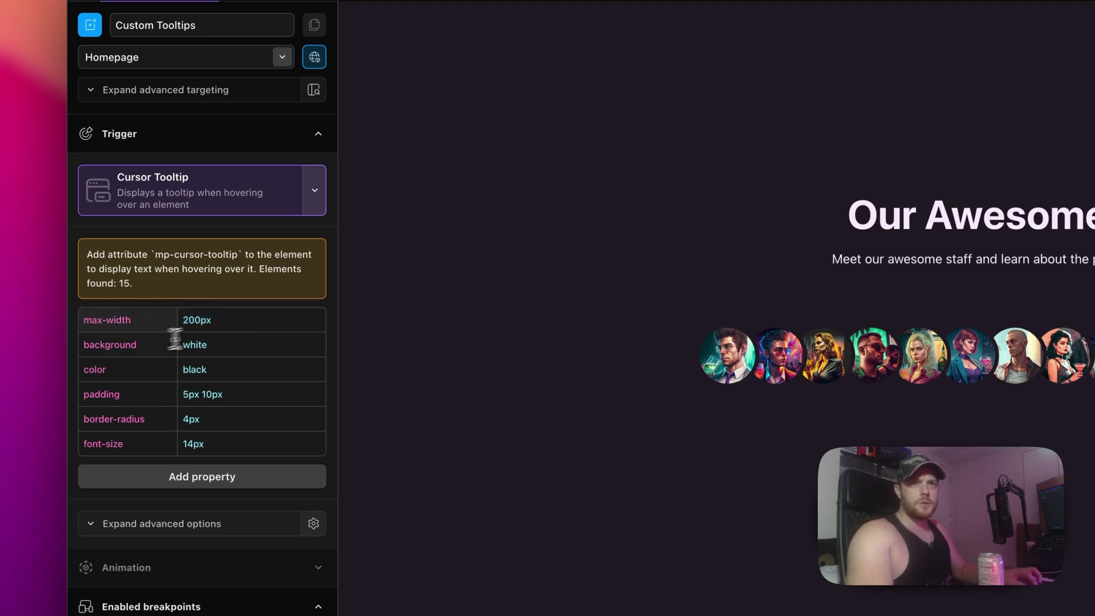
pyautogui.click(218, 344)
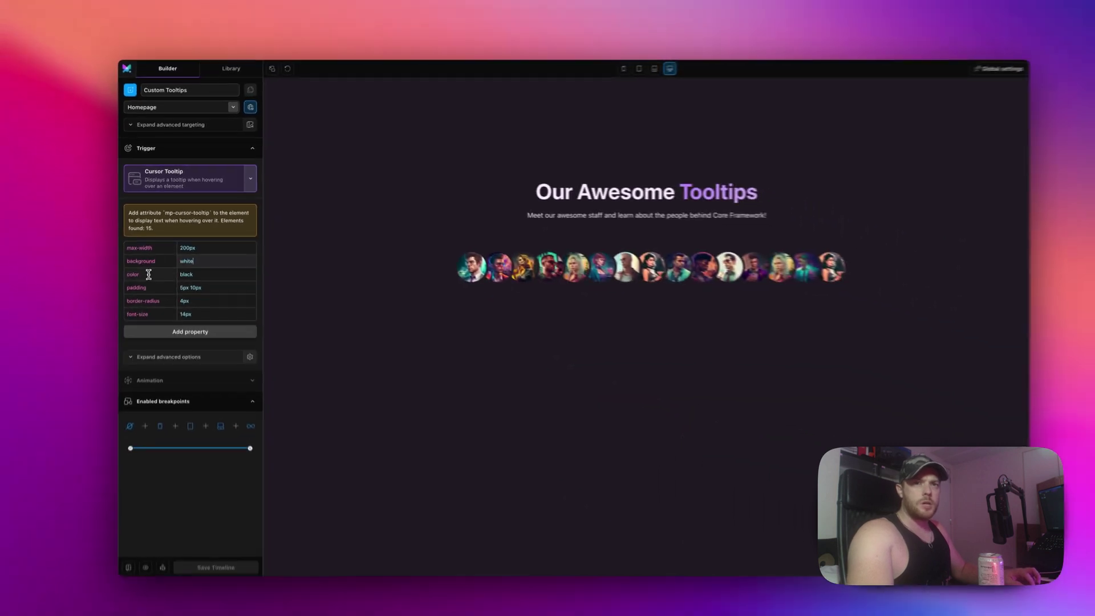
pyautogui.click(187, 268)
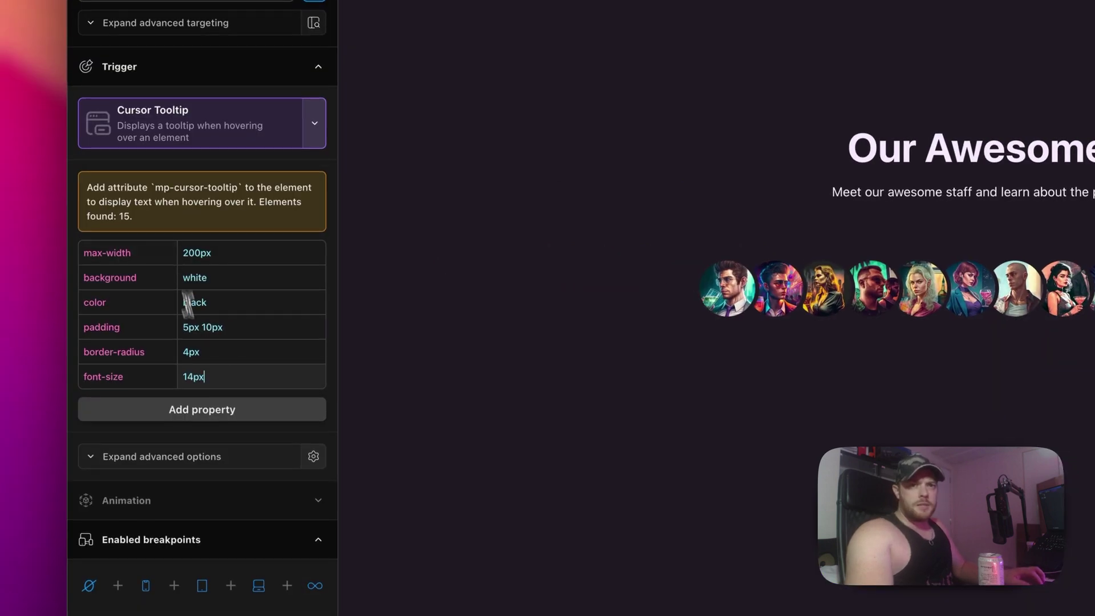
pyautogui.moveTo(240, 380); pyautogui.dragTo(175, 380)
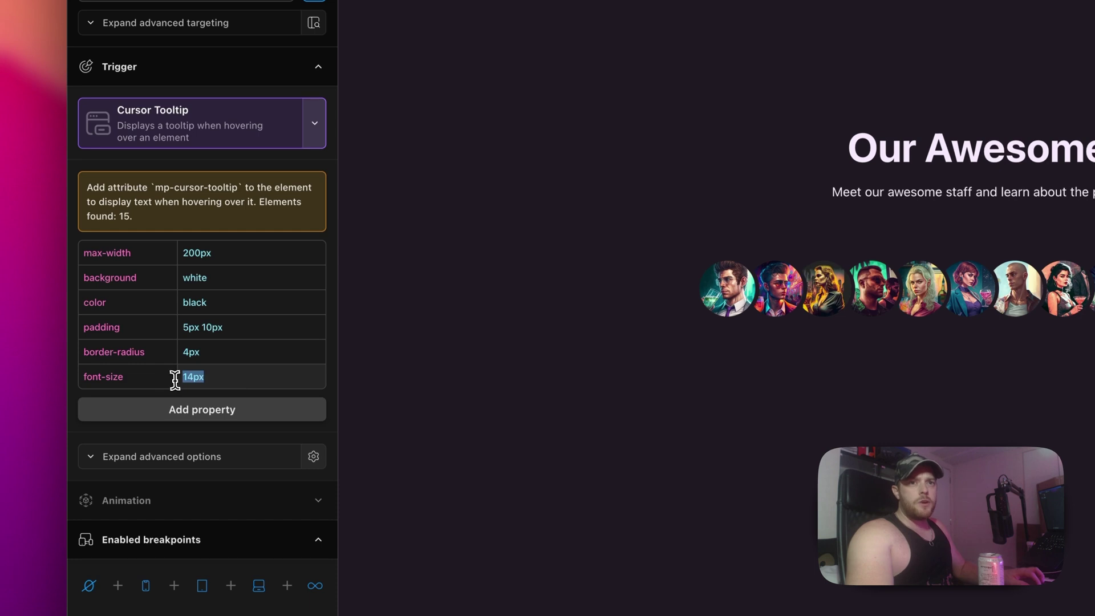
pyautogui.click(208, 359)
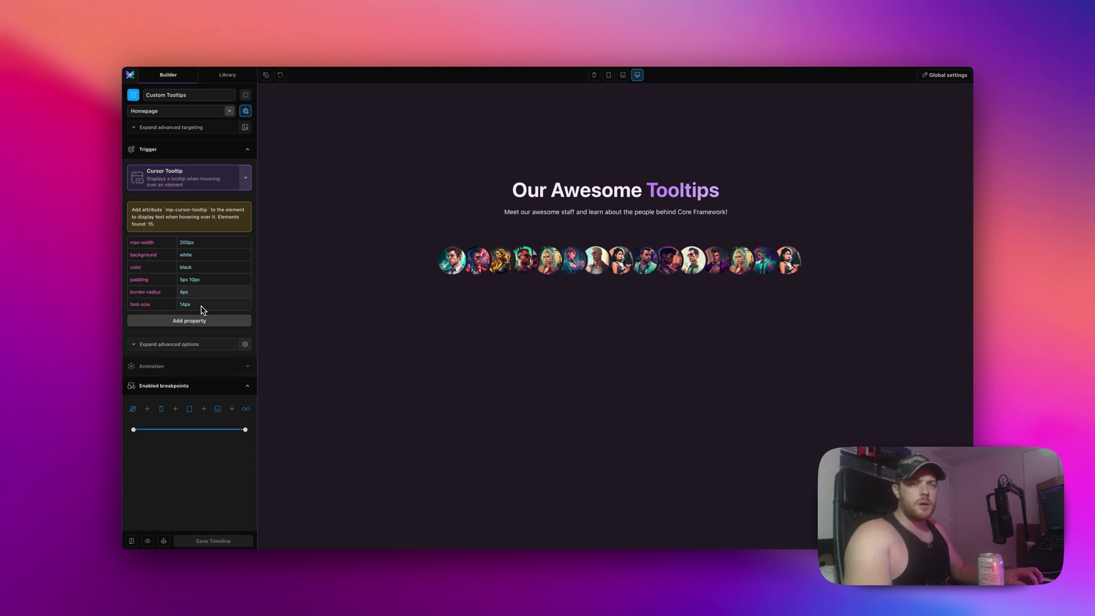
# Step: Set the tooltip background to var(--bg-surface) and text colour to var(--text-body)
pyautogui.doubleClick(199, 254)
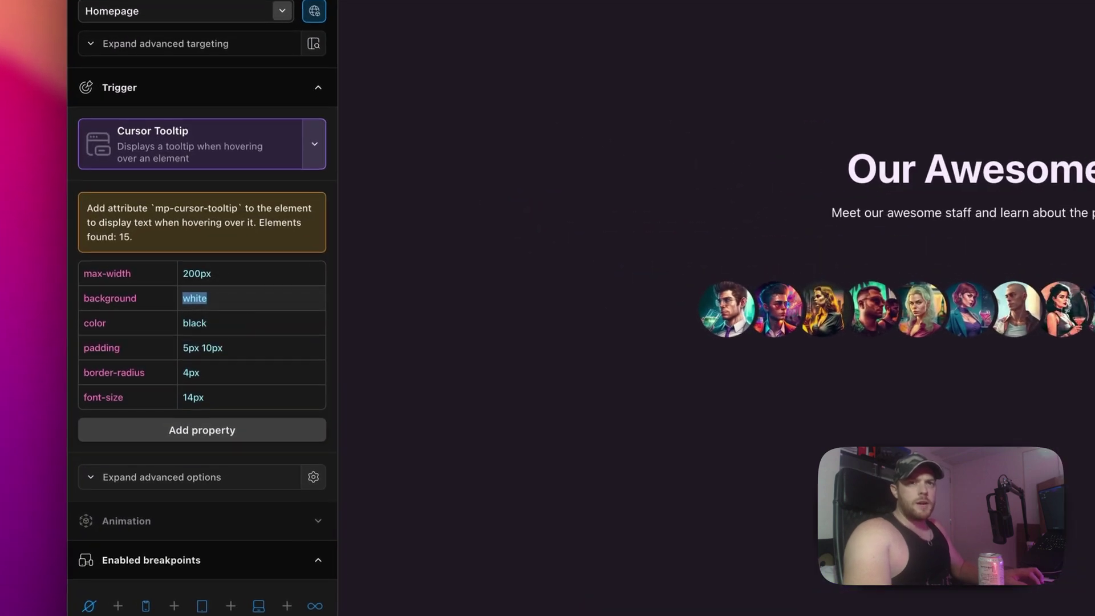
pyautogui.write('va')
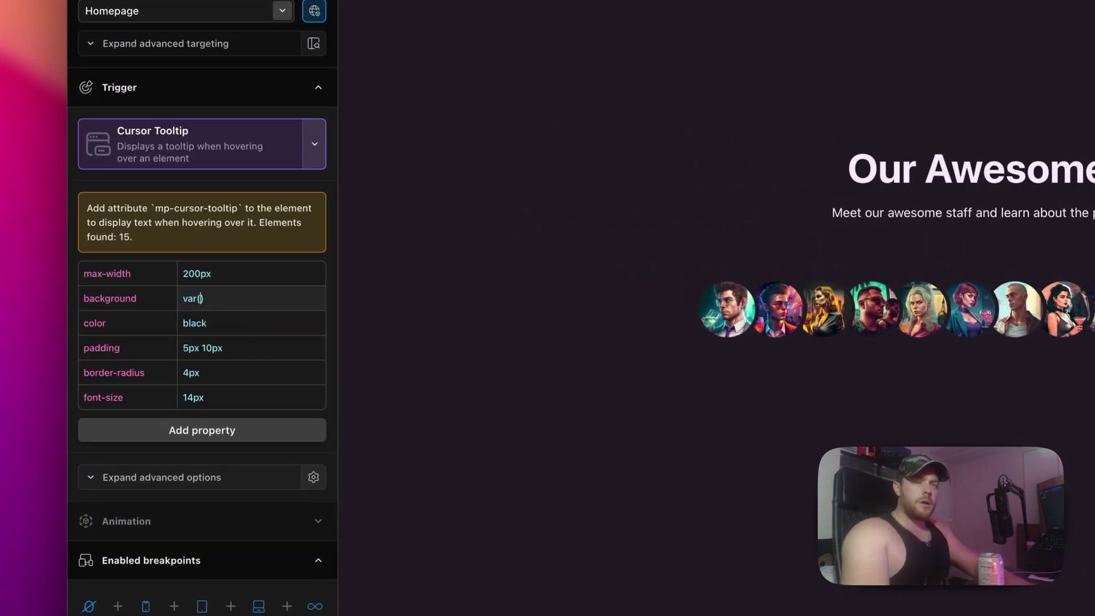
pyautogui.write('r(--bg-surface')
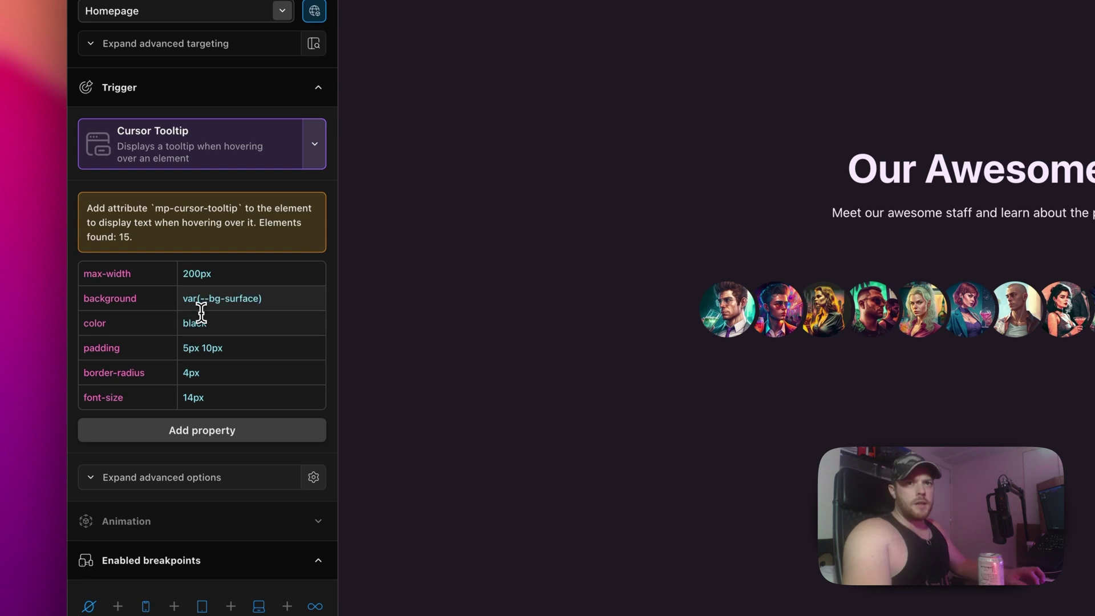
pyautogui.doubleClick(199, 323)
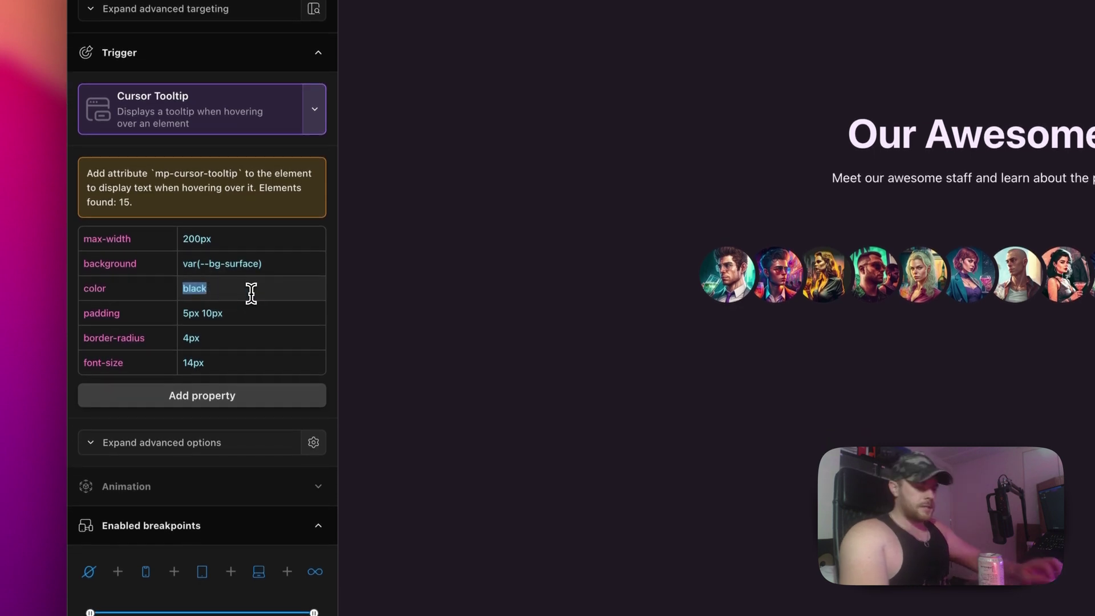
pyautogui.write('var(--text-body)')
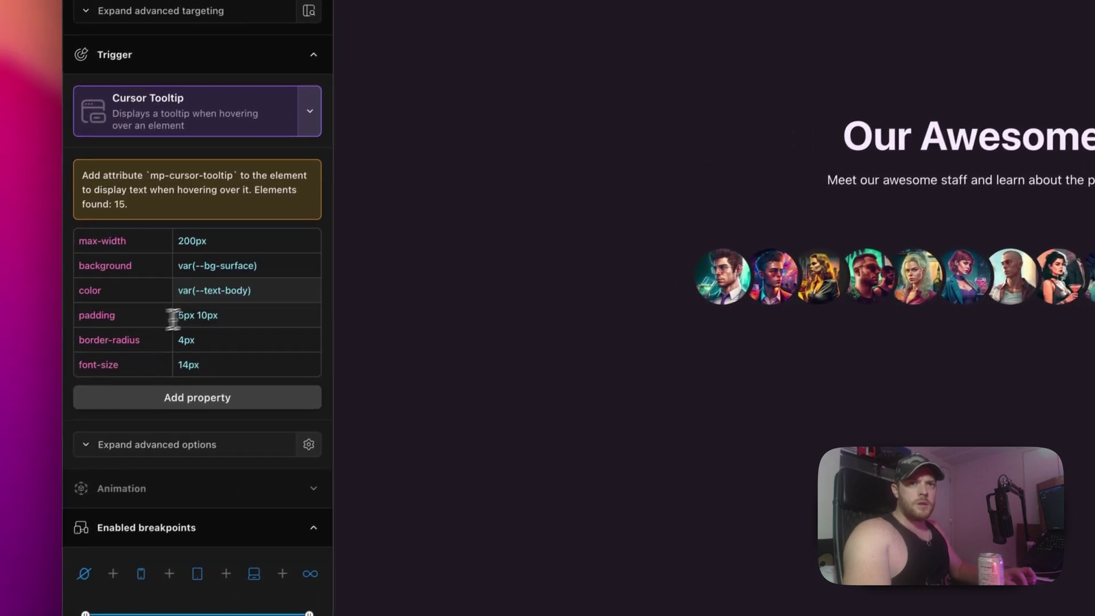
# Step: Switch padding, border radius and font size to var(--space-xs), var(--radius-s) and var(--text-m)
pyautogui.click(157, 320)
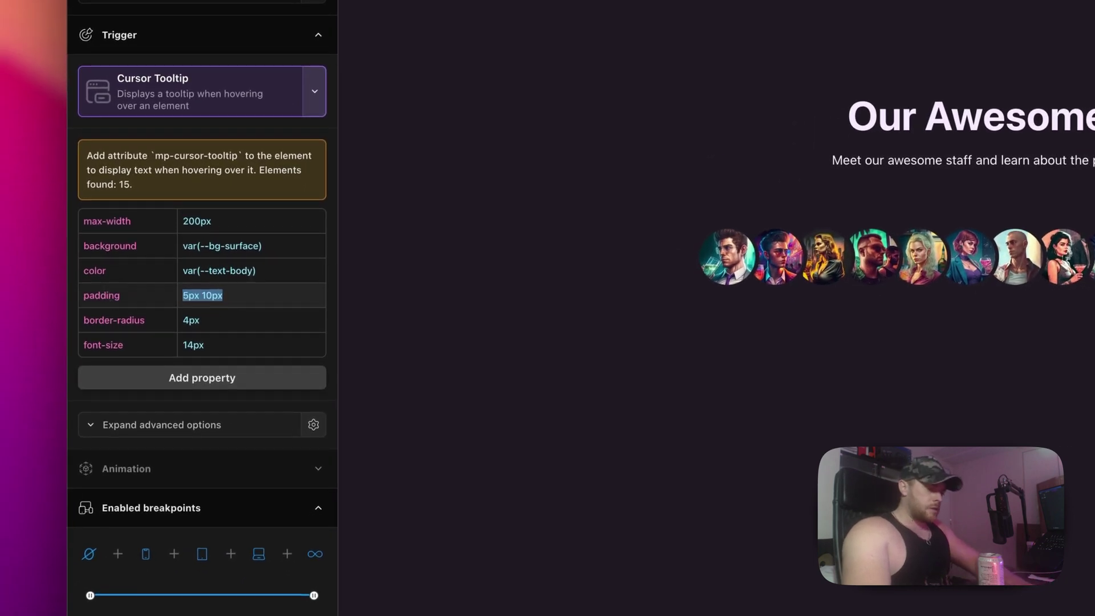
pyautogui.write('var(--space-s)')
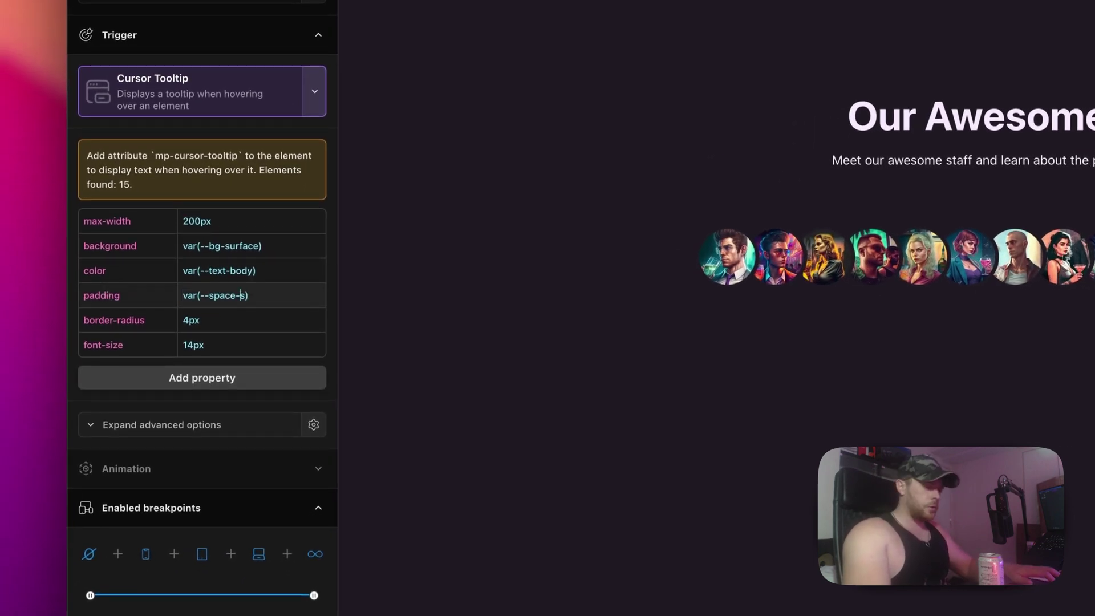
pyautogui.write('x')
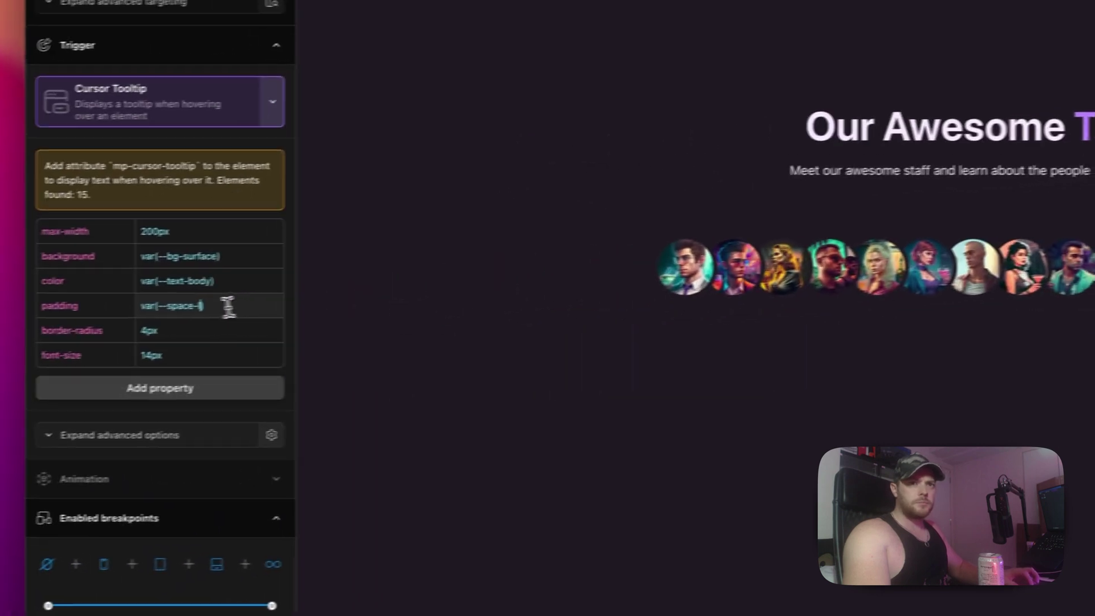
pyautogui.write('xs')
pyautogui.click(242, 316)
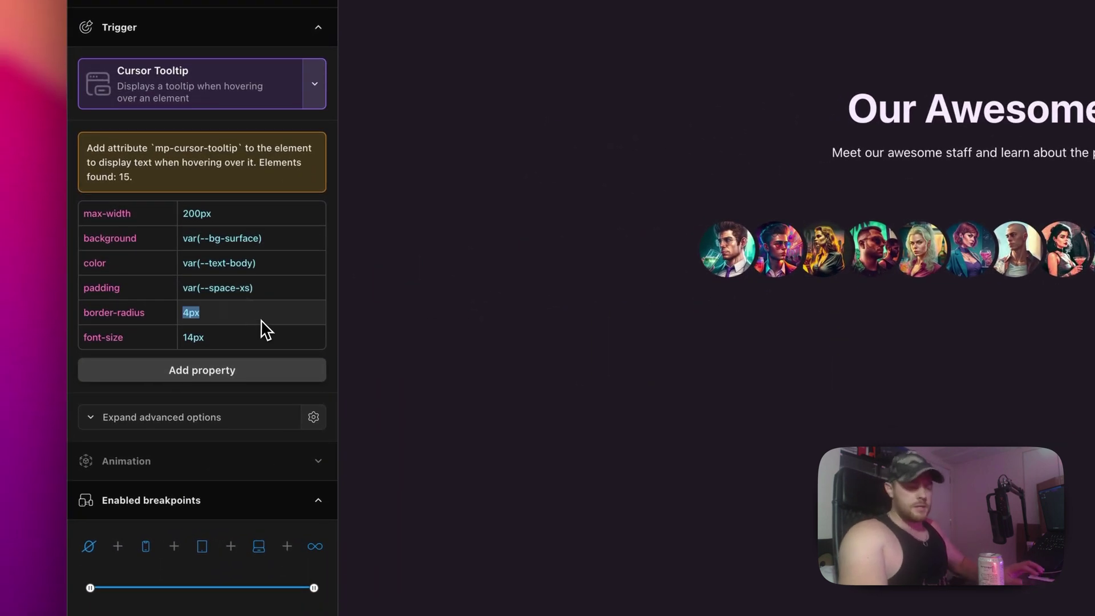
pyautogui.write('var(--radius-s')
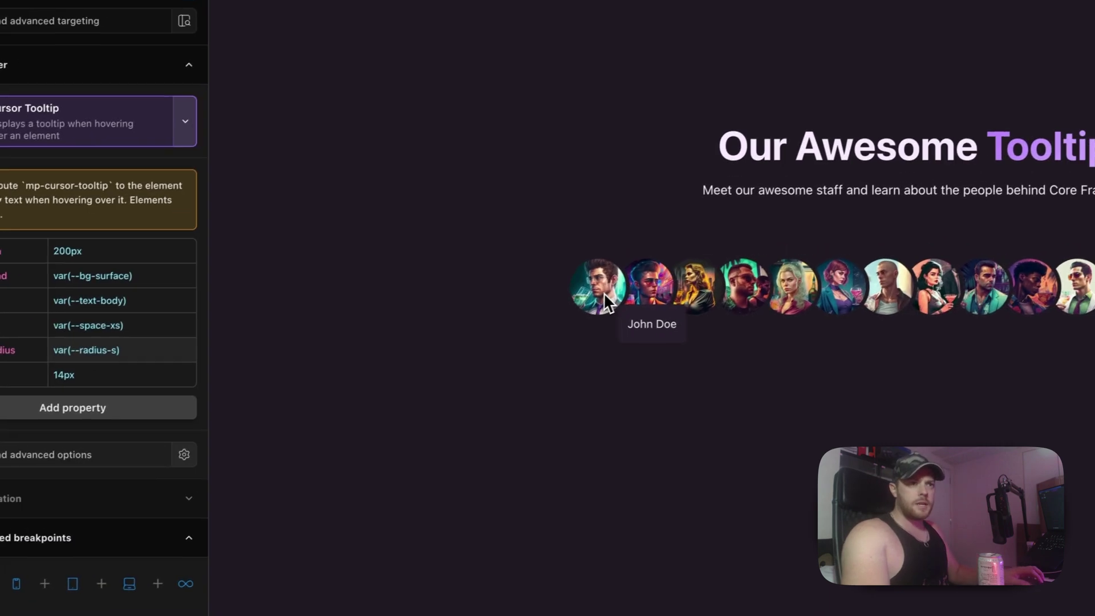
pyautogui.click(128, 369)
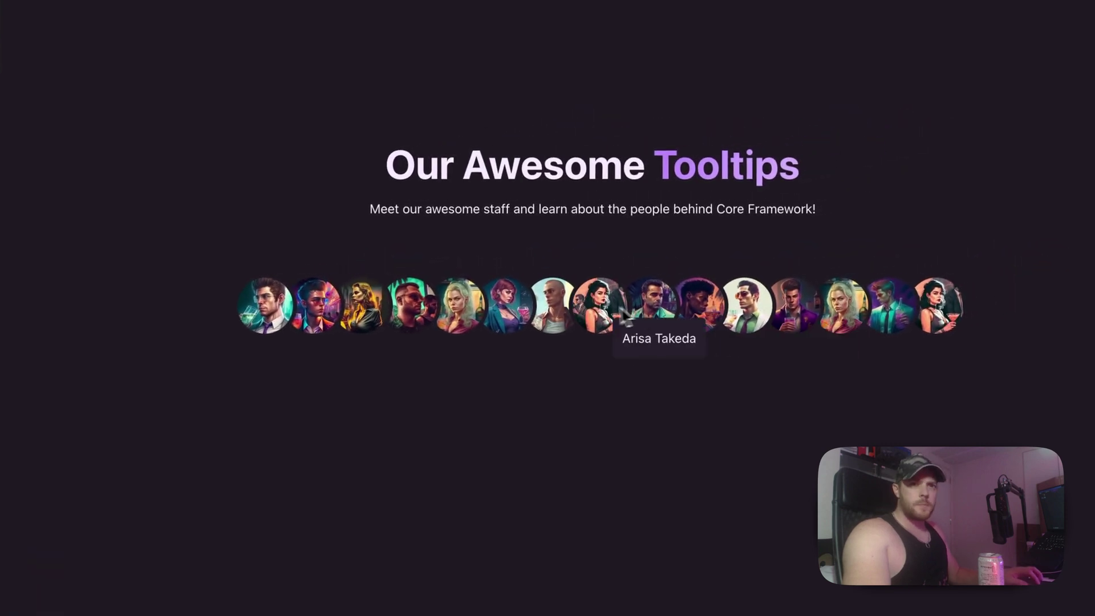
# Step: Add a var(--shadow-l) box-shadow to the tooltip, save the timeline, and view the live page
pyautogui.click(173, 354)
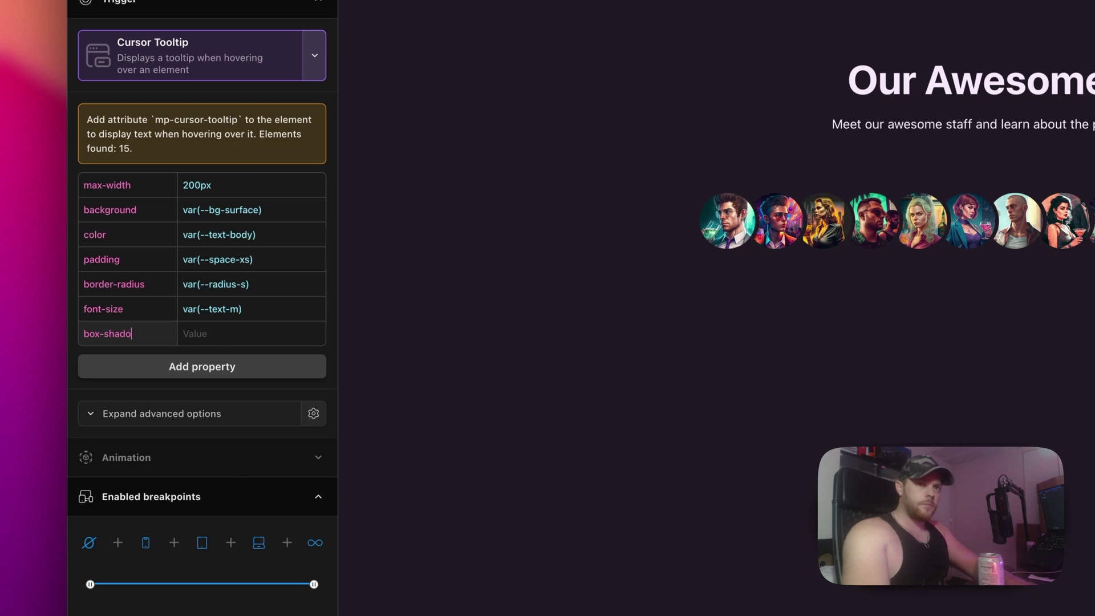
pyautogui.press('Tab')
pyautogui.write('v')
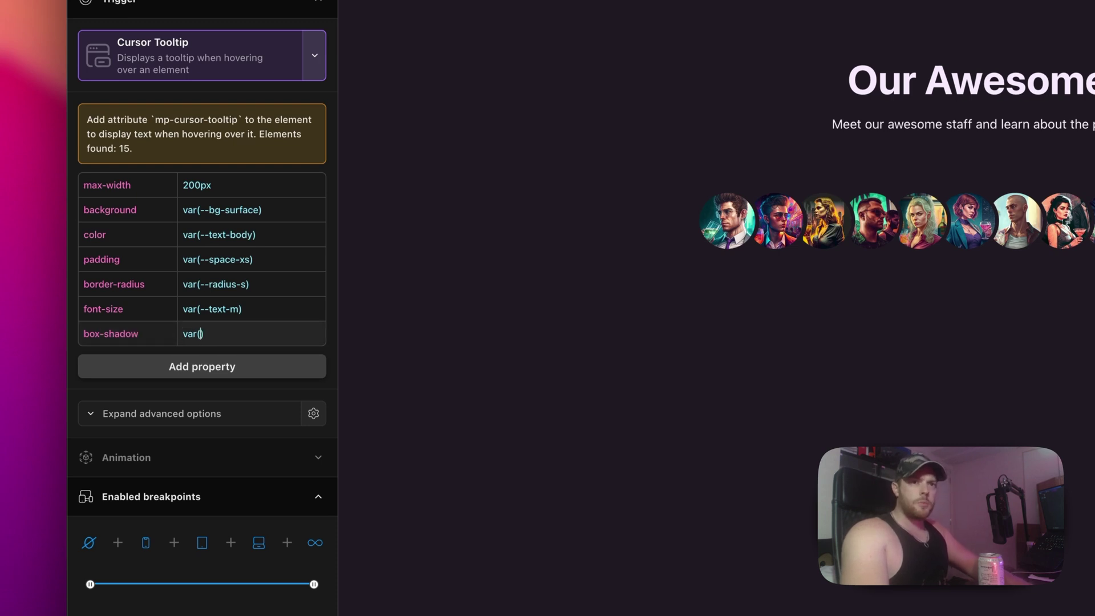
pyautogui.write('l')
pyautogui.moveTo(709, 238)
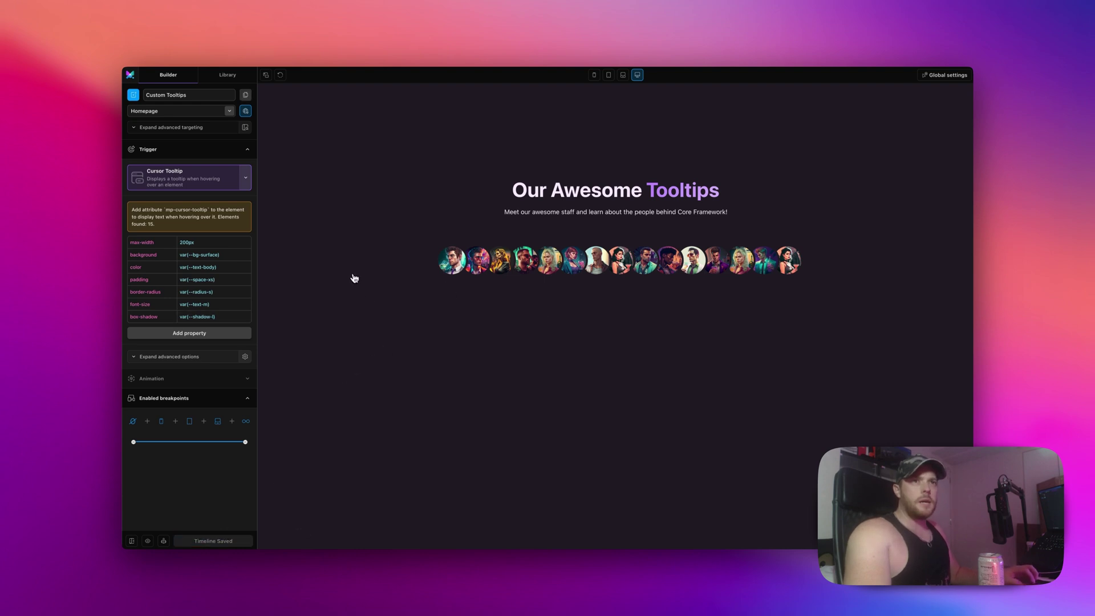
pyautogui.hotkey('ctrl', 'Tab')
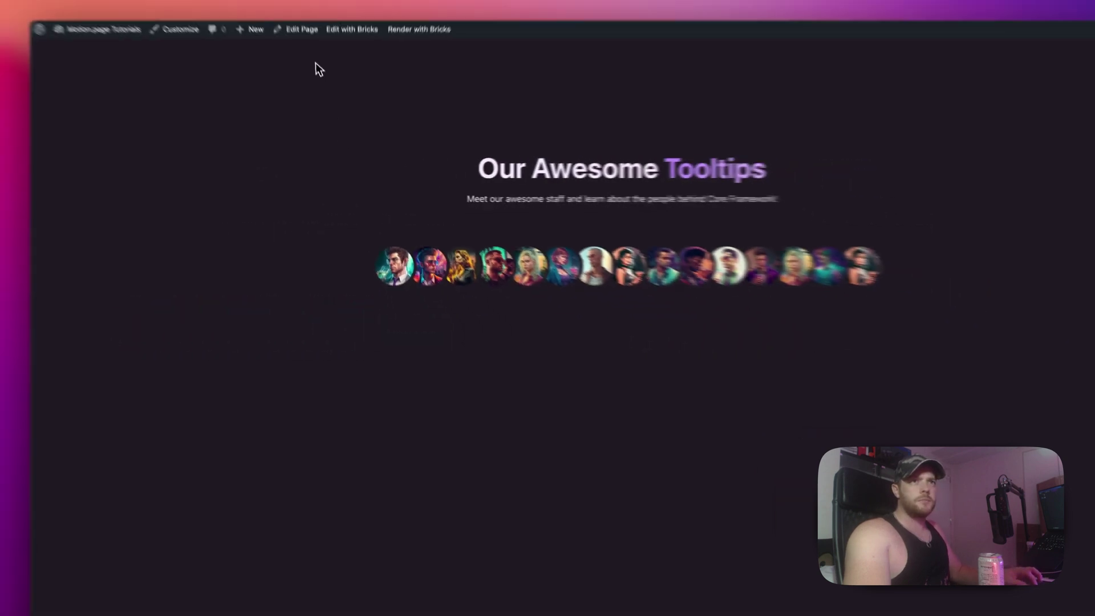
# Step: Add a Theme Toggle element to the top of the page in Bricks, then return to the live page
pyautogui.hotkey('ctrl', 'Tab')
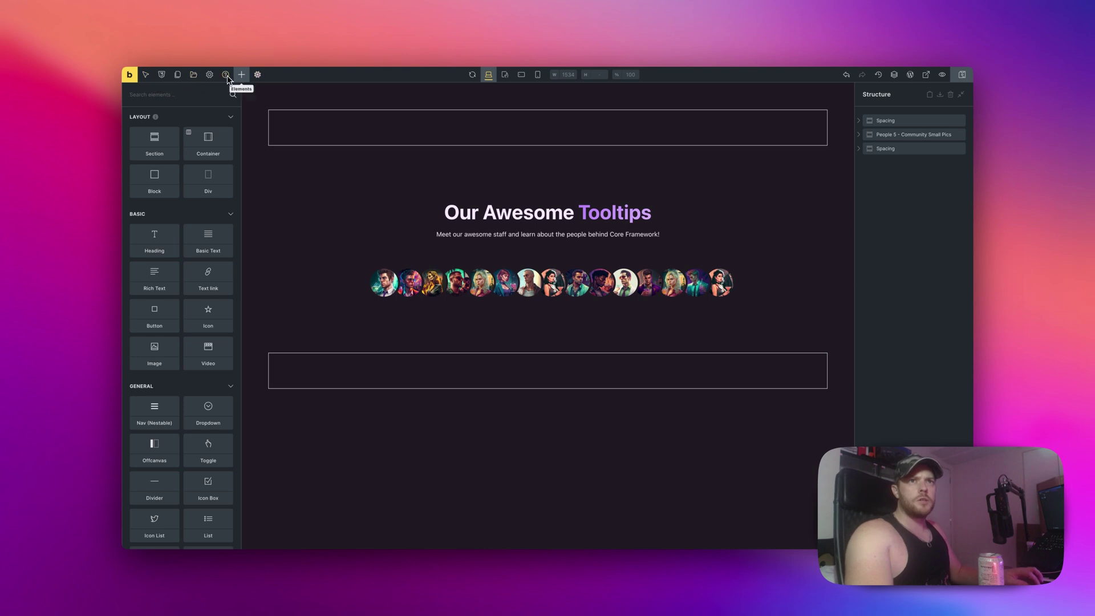
pyautogui.scroll(-10, 153, 242)
pyautogui.moveTo(154, 528); pyautogui.dragTo(786, 134)
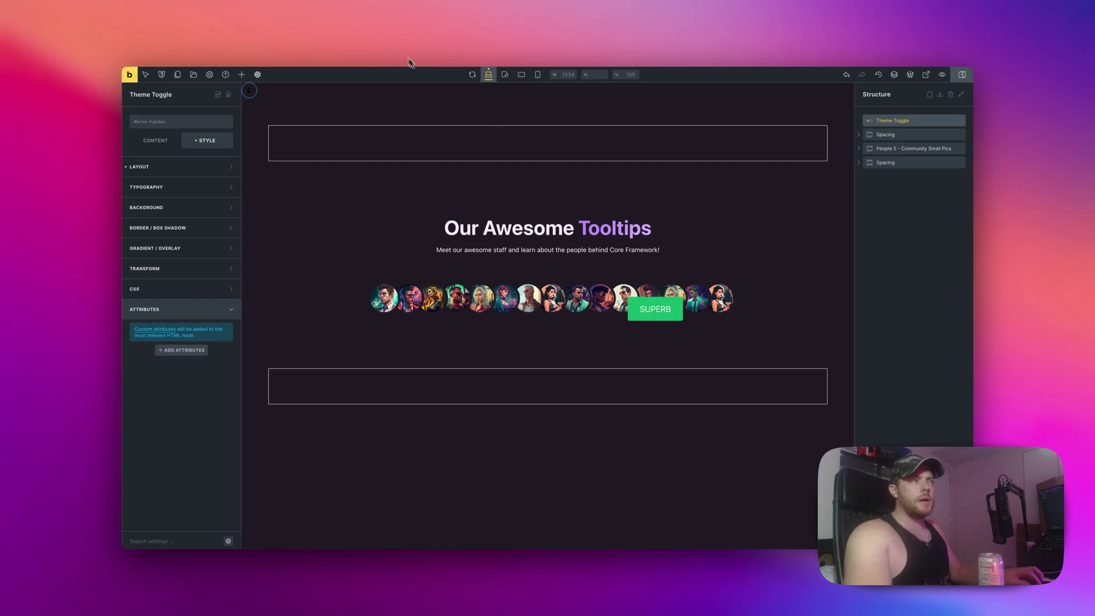
pyautogui.click(388, 32)
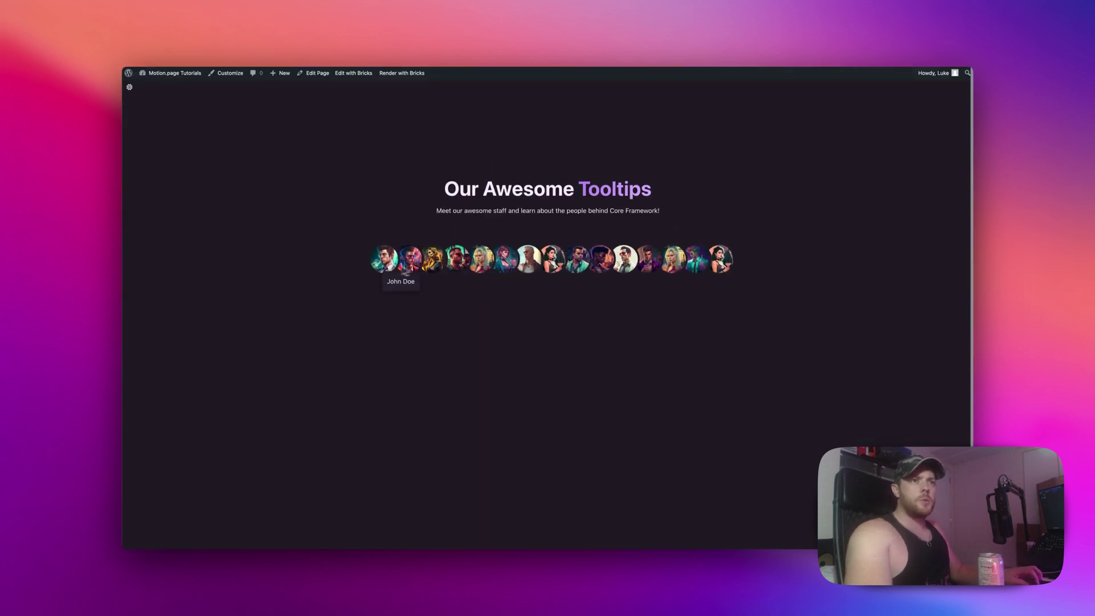
pyautogui.click(130, 87)
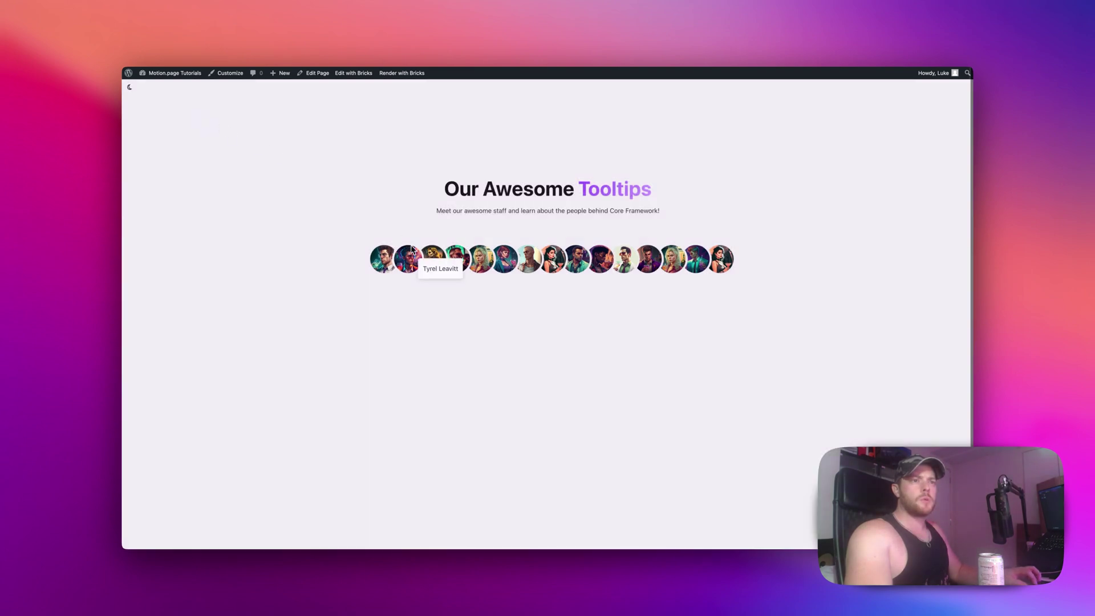